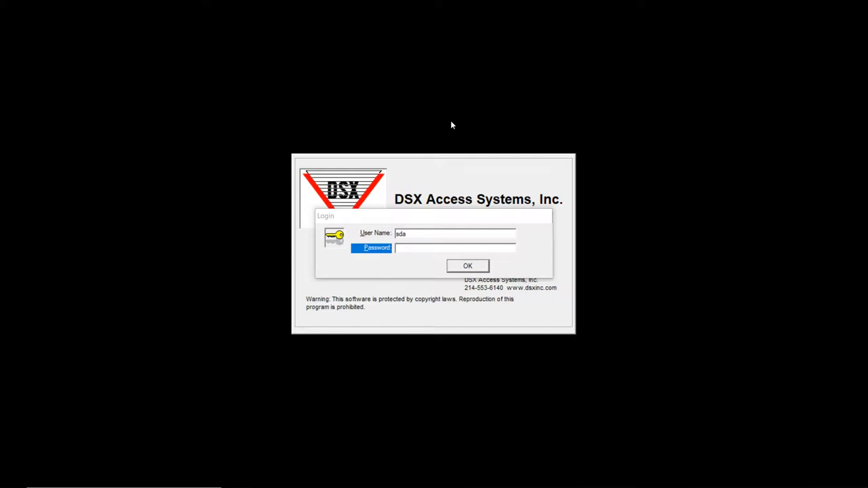
Sign in to WinDSX with the password at the Login dialog
click(443, 249)
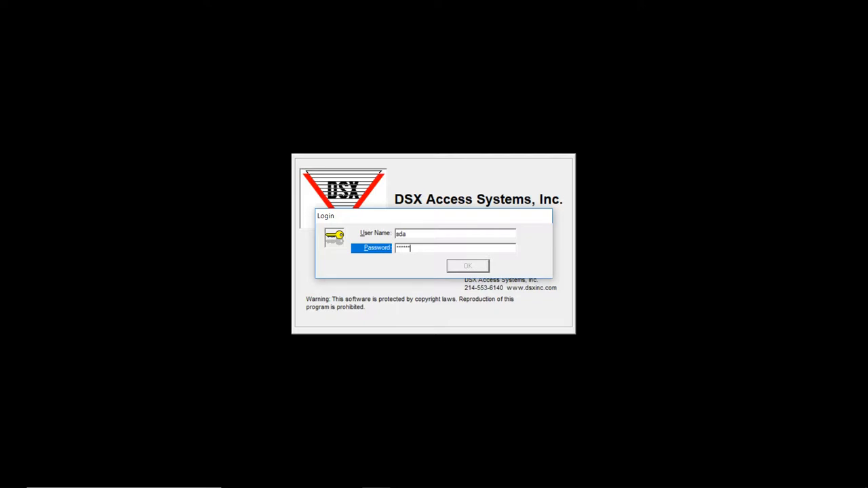
key(Return)
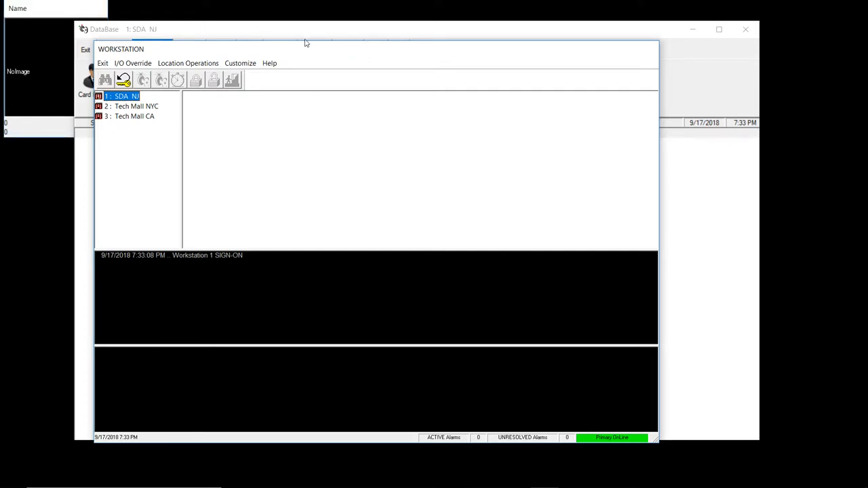
Reposition the Workstation window and bring the DataBase window to the front
drag(302, 47, 325, 27)
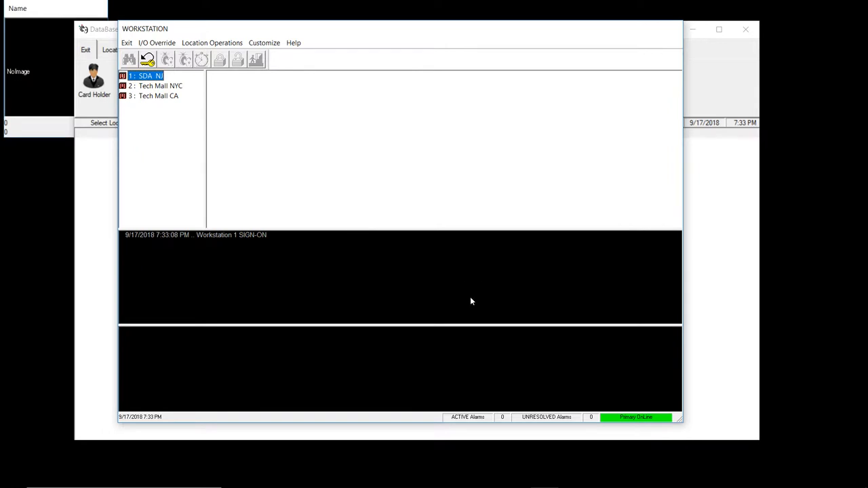
drag(389, 27, 365, 33)
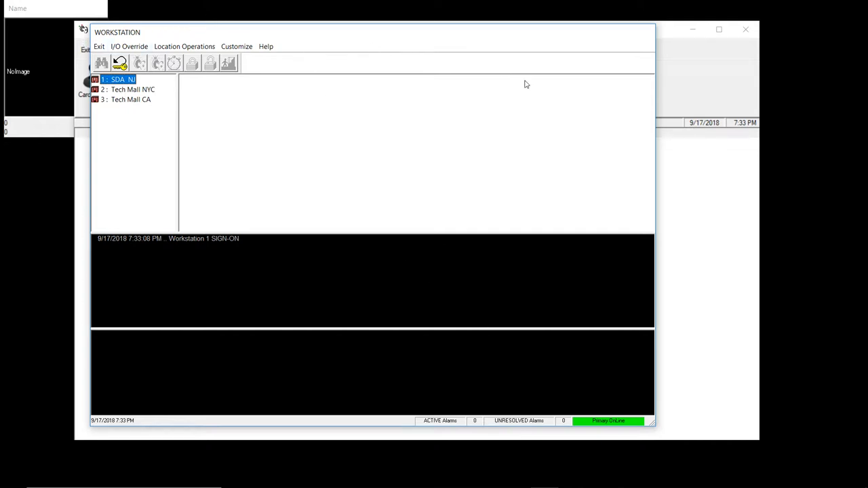
key(alt+Tab)
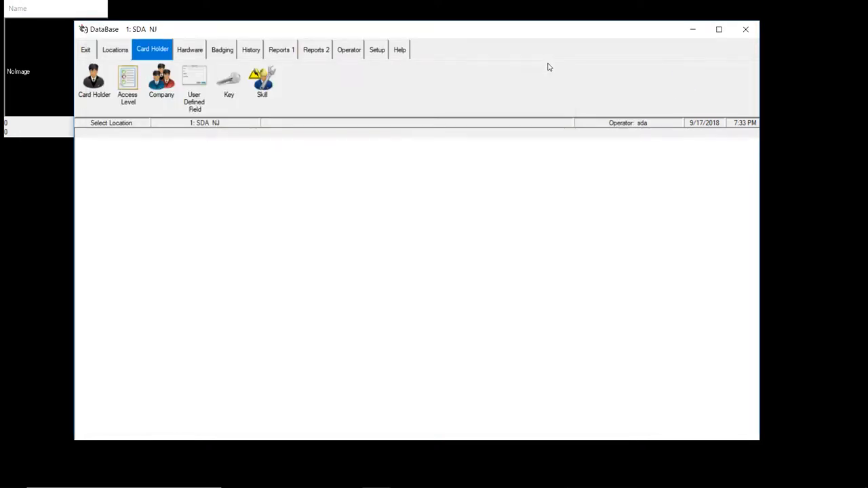
Maximize the DataBase window and bring up the Card Holder add, search or show-all choices
double_click(581, 25)
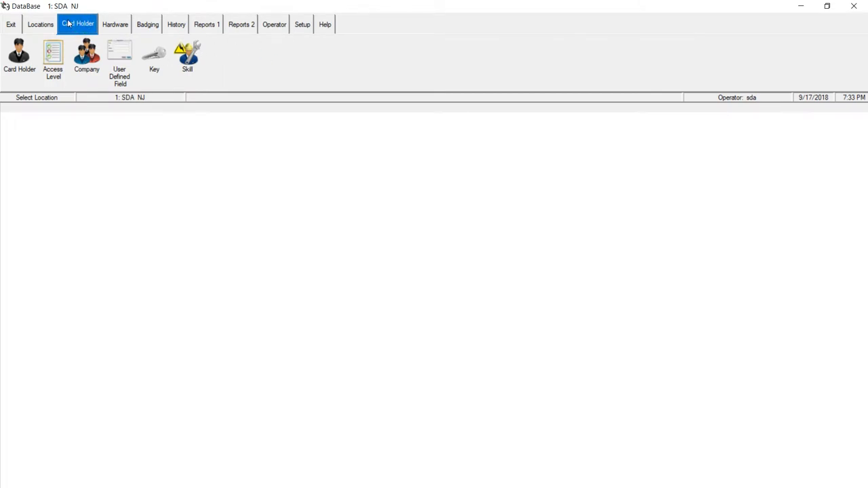
click(18, 51)
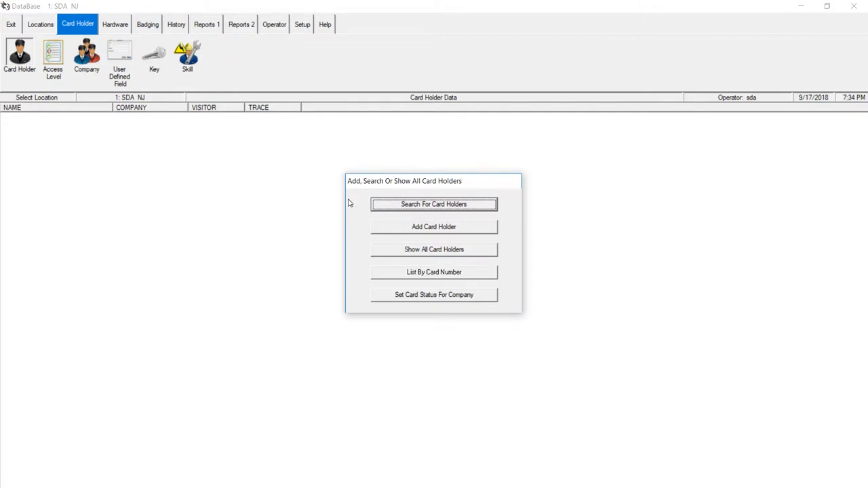
Show all 11 card holders and open the sixth listed card holder's record
click(434, 249)
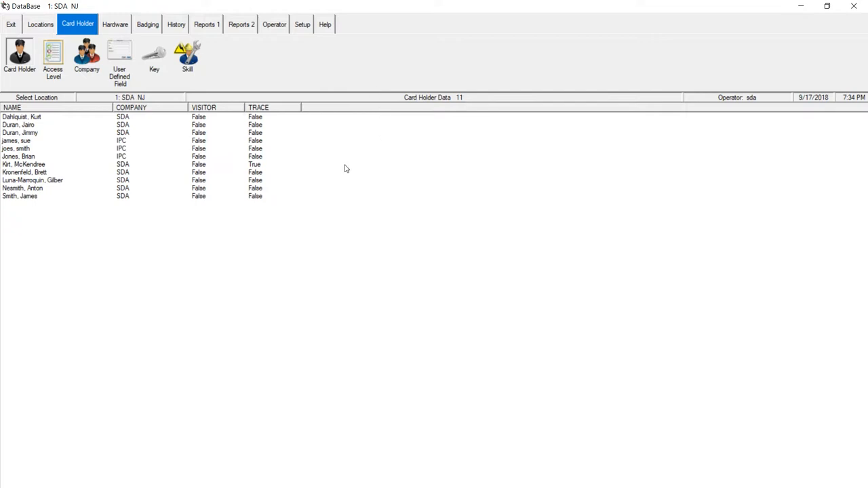
double_click(16, 125)
key(n)
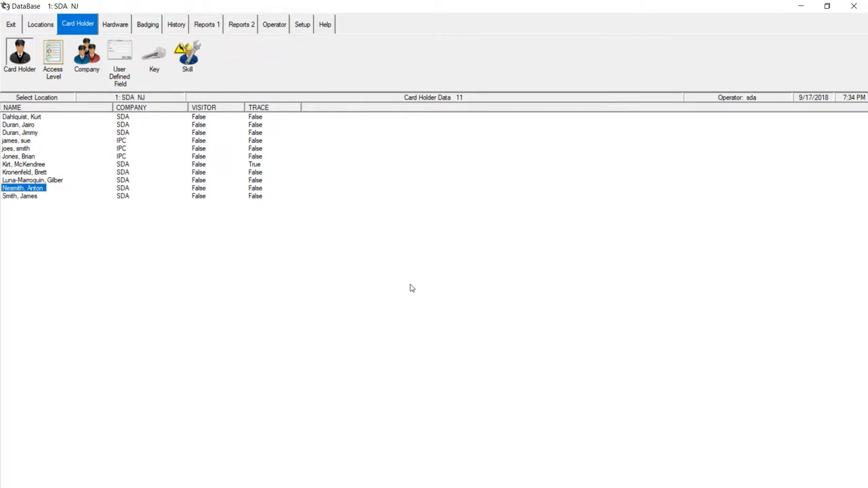
key(j)
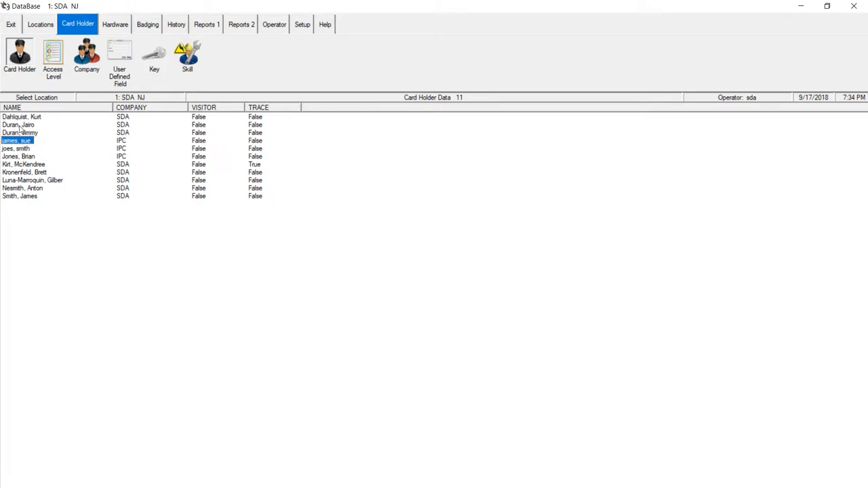
right_click(19, 157)
click(65, 194)
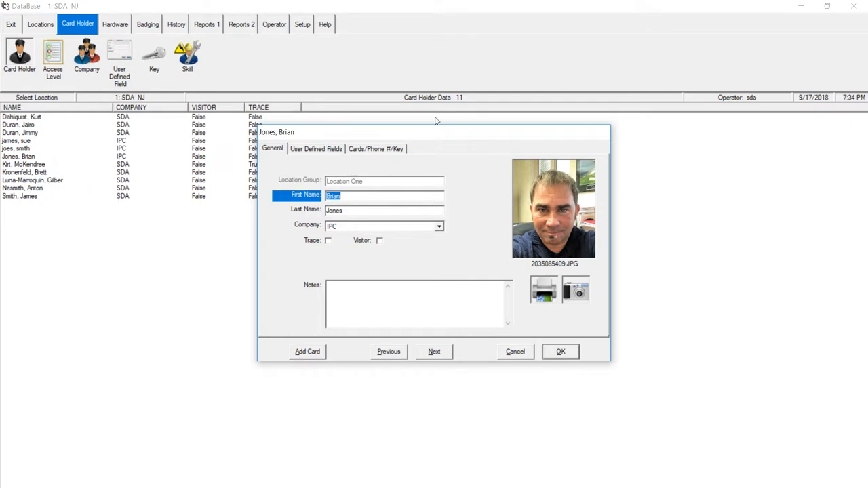
Move the card holder record dialog into place and switch to its Cards/Phone #/Key page
drag(411, 135, 444, 139)
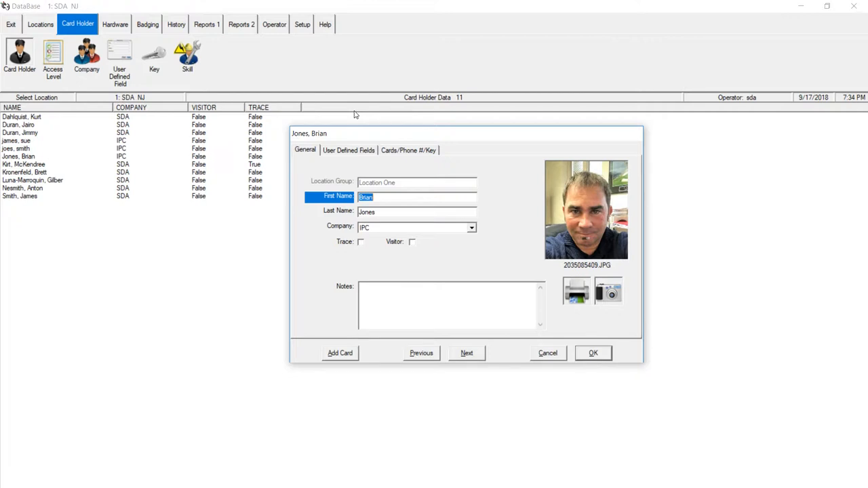
mouse_move(365, 114)
mouse_down()
mouse_move(357, 93)
mouse_move(361, 117)
mouse_move(360, 107)
mouse_up()
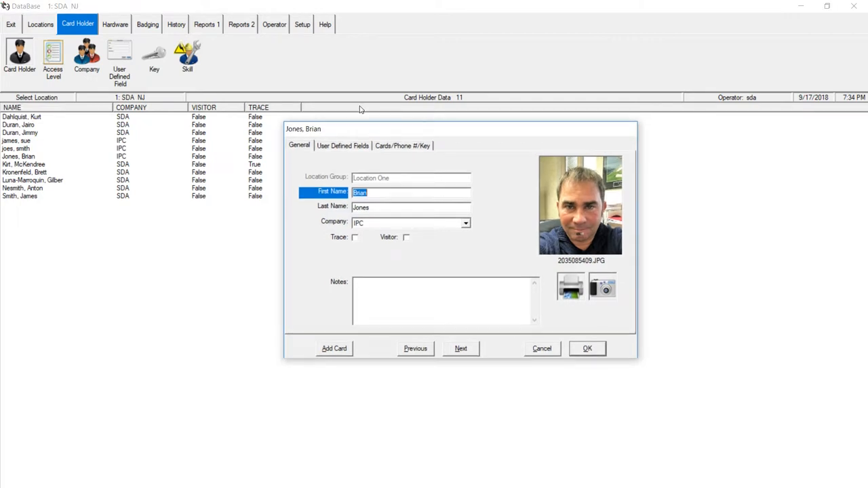
mouse_move(360, 108)
mouse_down()
mouse_move(361, 122)
mouse_move(358, 105)
mouse_up()
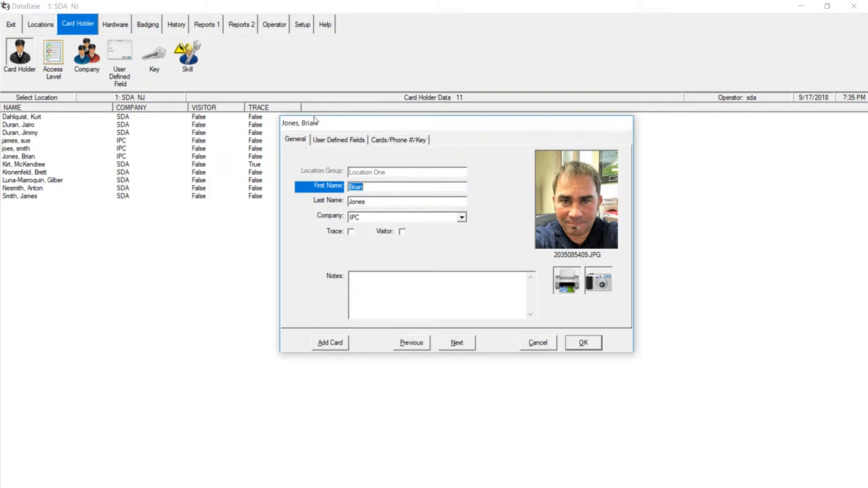
click(393, 139)
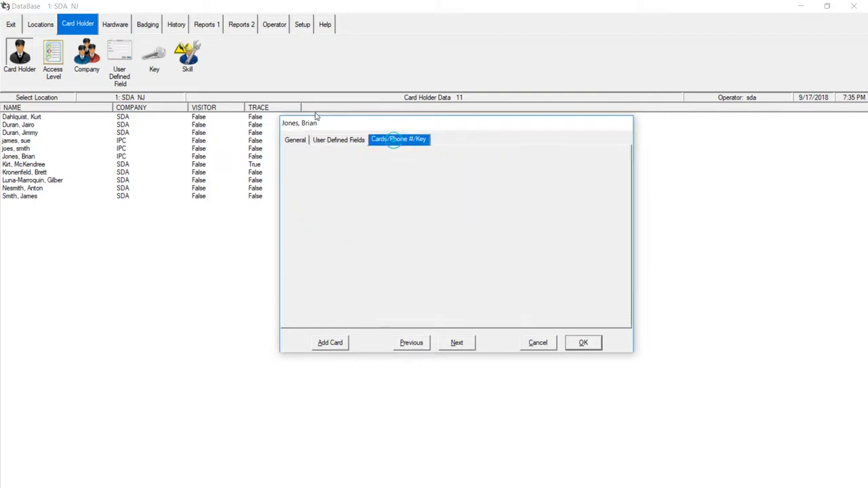
Add NYC Gen to the holder's card alongside Master Access Level, saving card and record
double_click(298, 201)
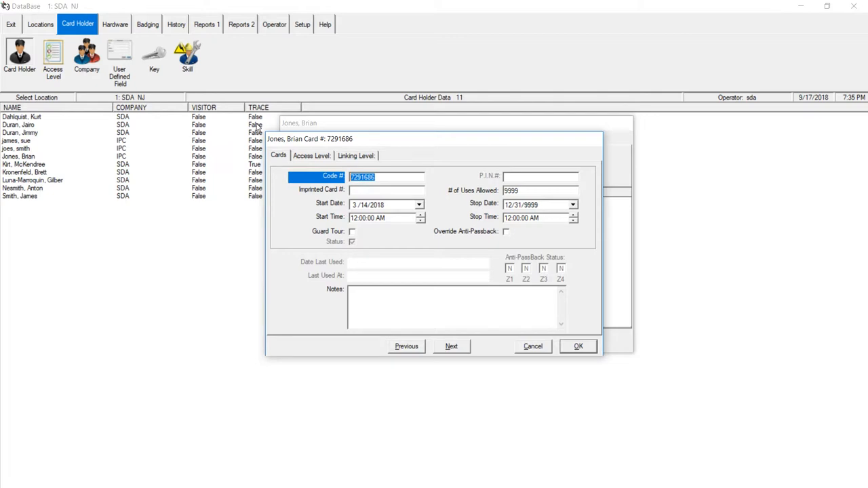
key(ctrl+Tab)
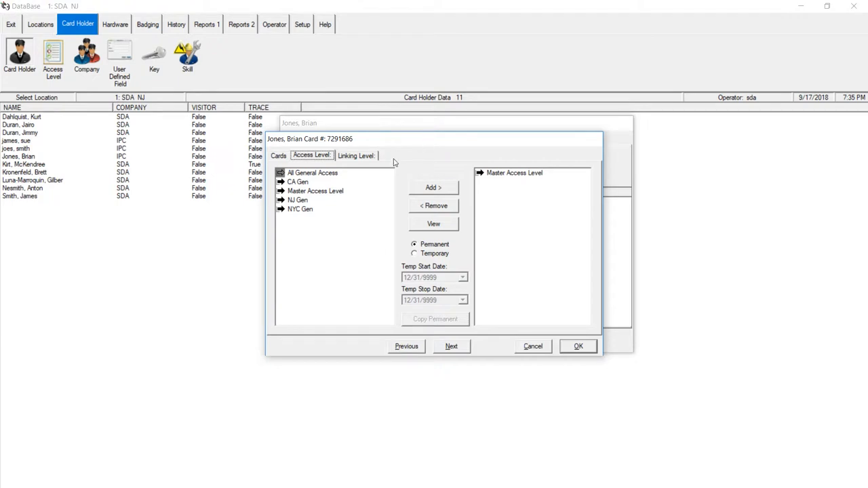
click(299, 209)
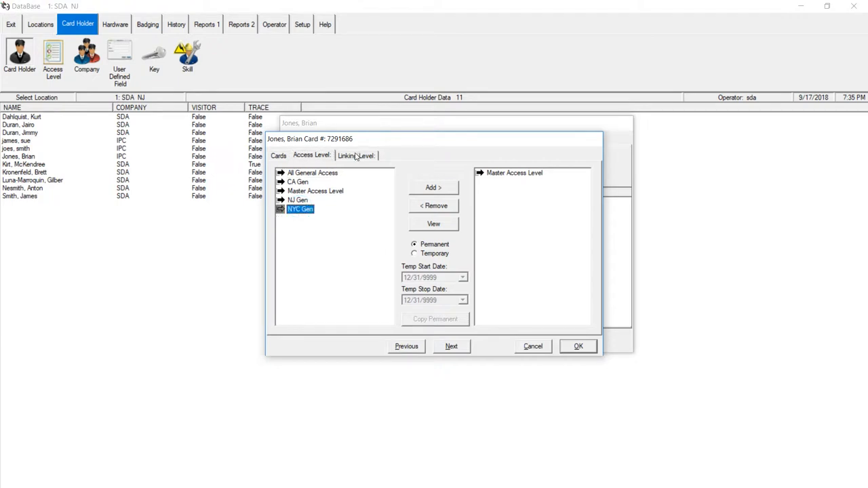
key(Tab)
key(Return)
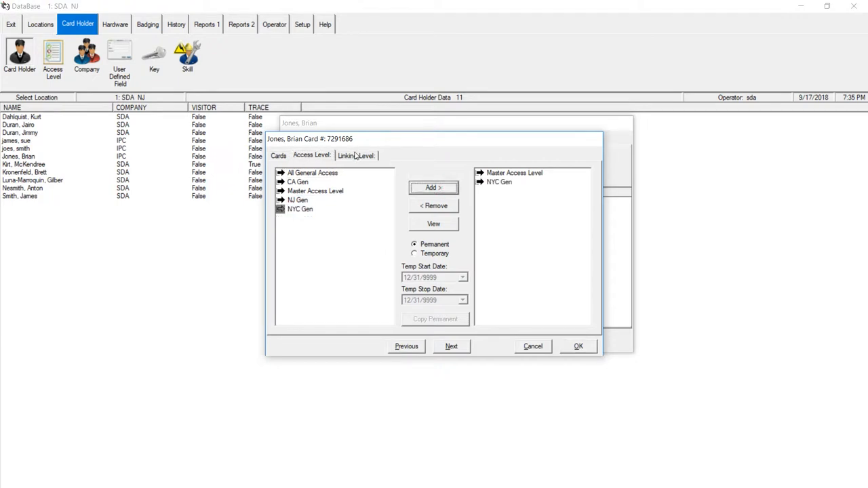
key(Return)
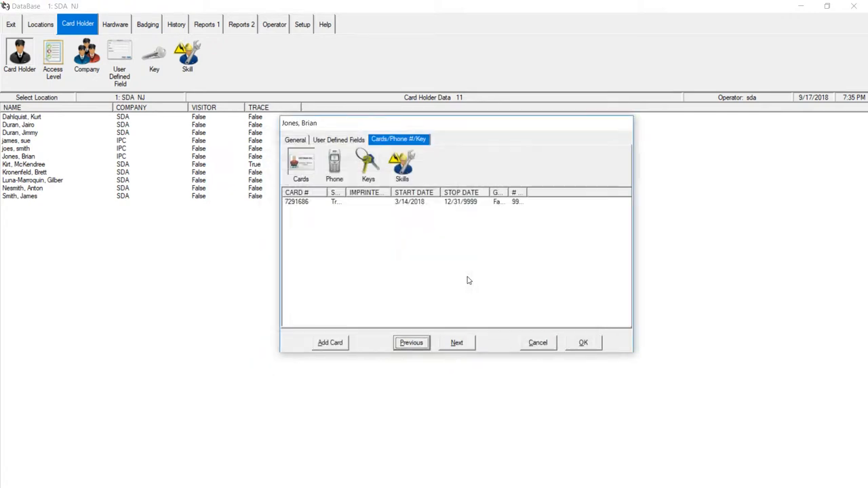
key(Return)
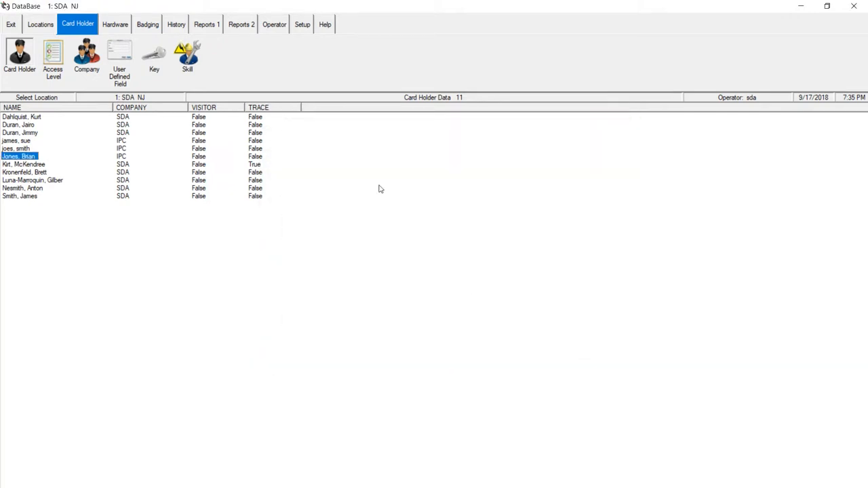
Start a new cardholder, enter the first and last name, and choose company SDA
click(20, 54)
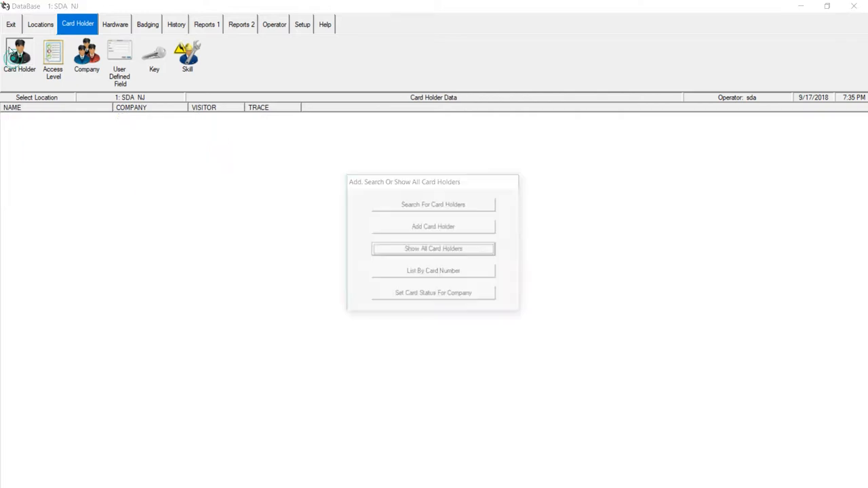
key(Up)
key(Return)
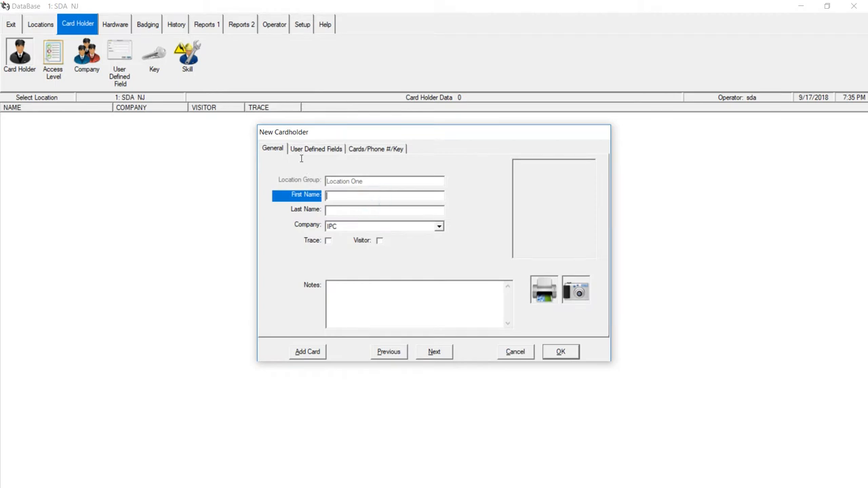
text(James)
key(Tab)
text(B)
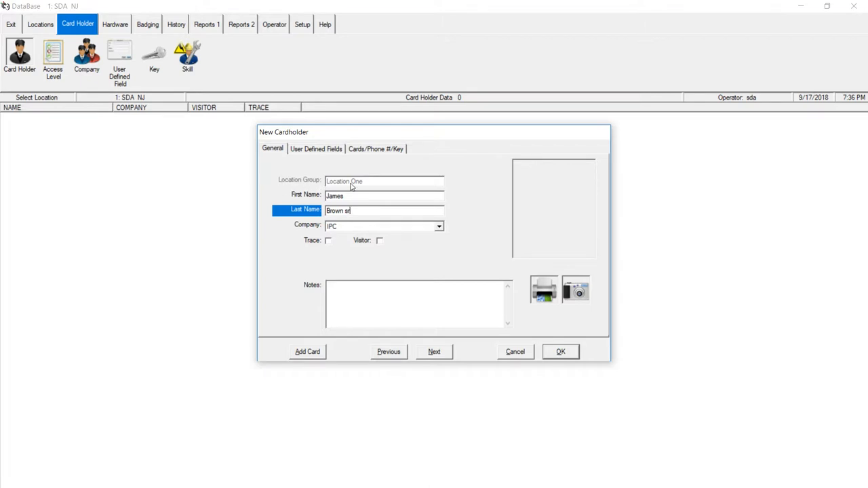
key(Tab)
key(alt+Down)
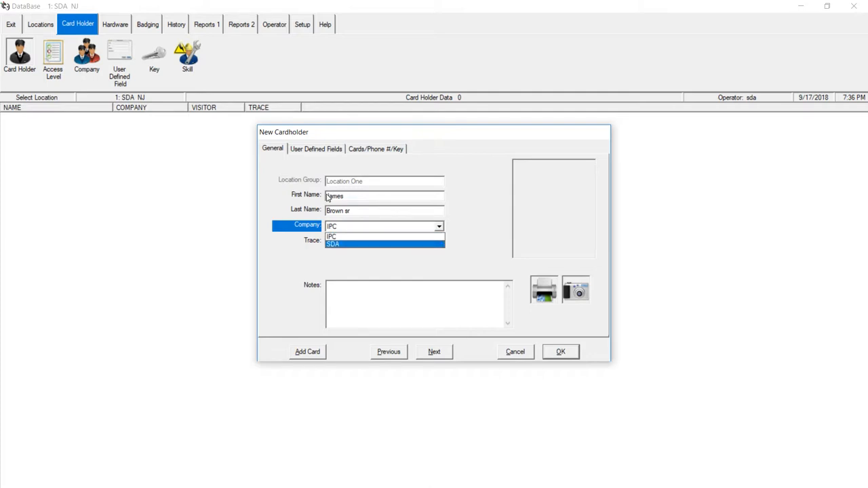
key(Return)
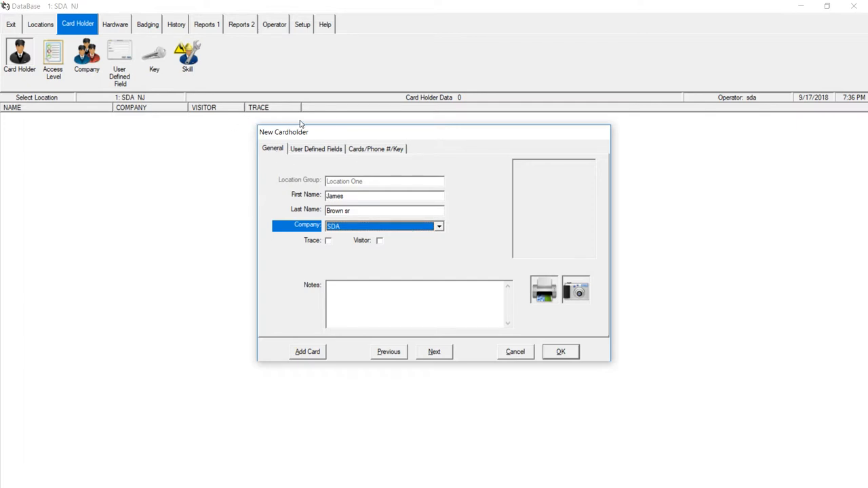
key(ctrl+Tab)
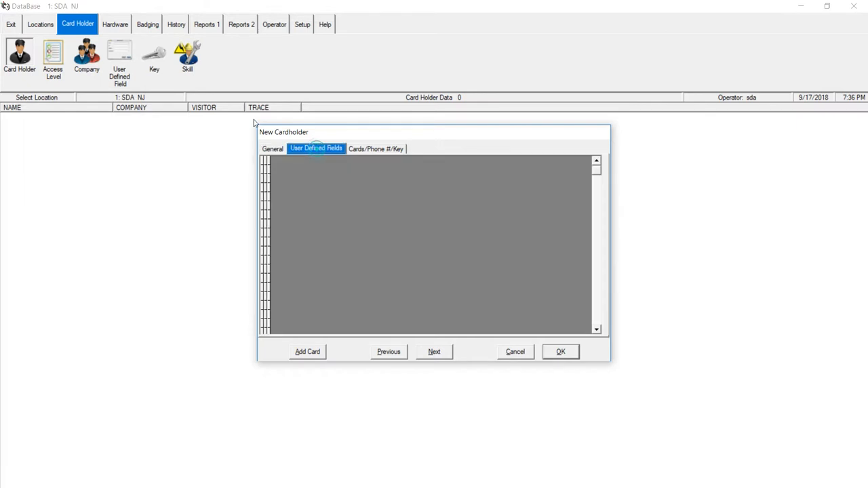
Save the new cardholder from the Cards/Phone #/Key page and start a new card
key(ctrl+Tab)
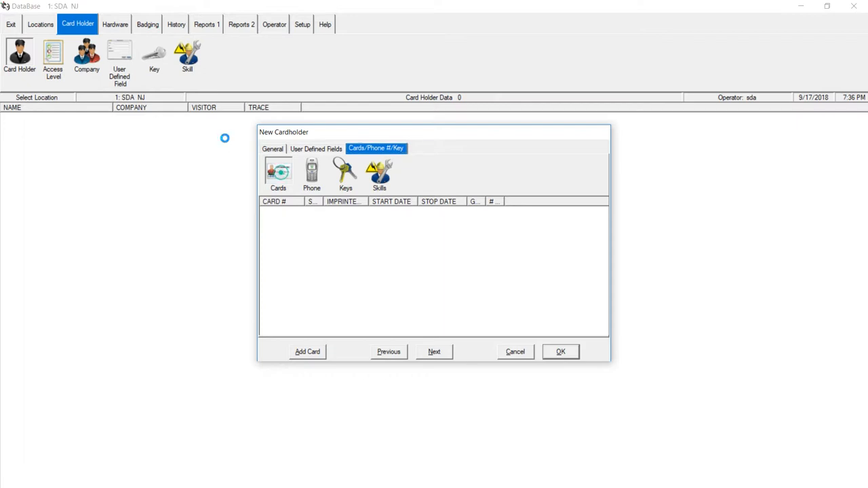
key(alt+a)
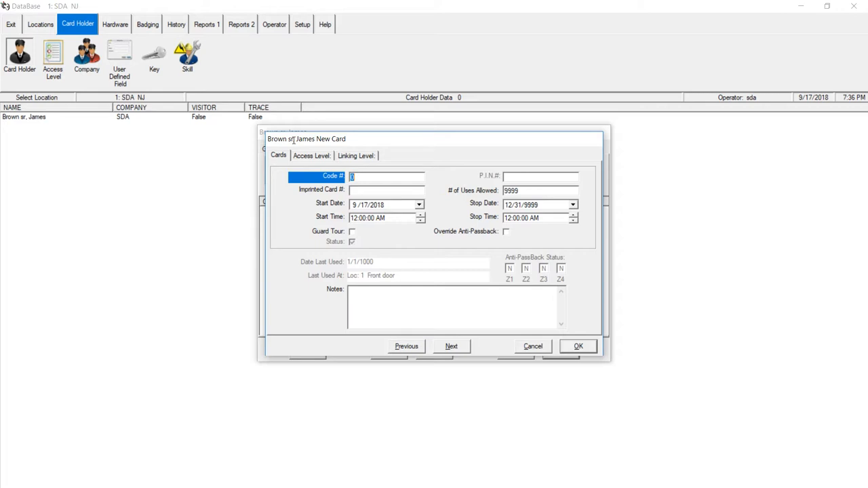
Enter the card number in Code # and show the card's Access Level page
key(ctrl+Tab)
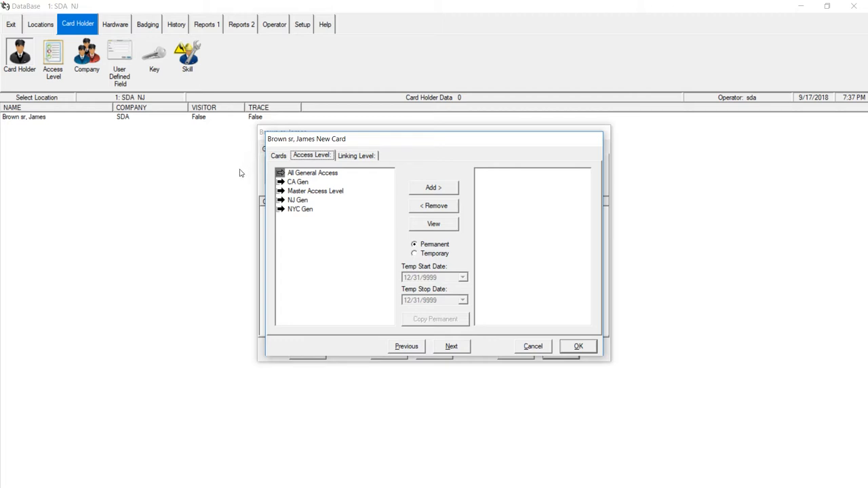
Grant the new card NYC Gen access, then save the card and the cardholder record
click(301, 209)
key(Tab)
key(space)
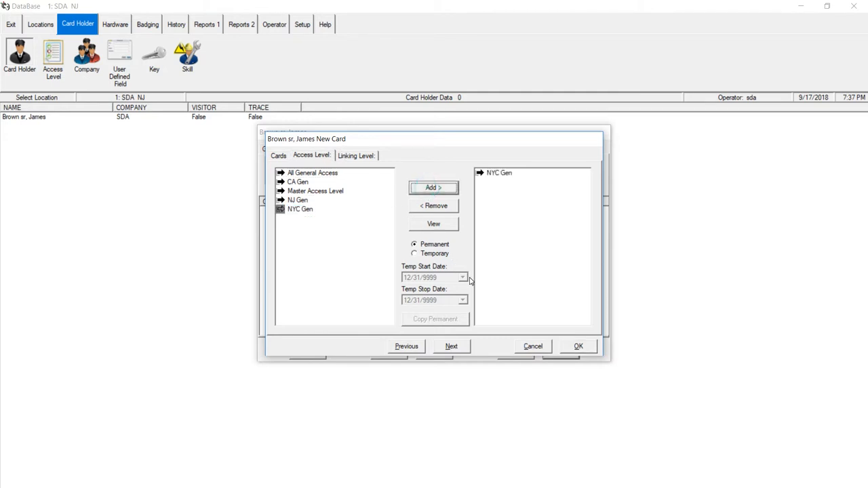
key(Return)
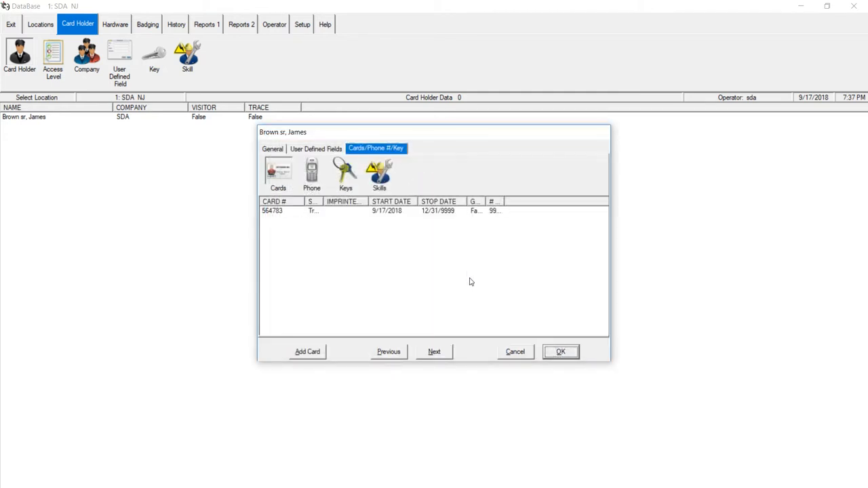
key(Return)
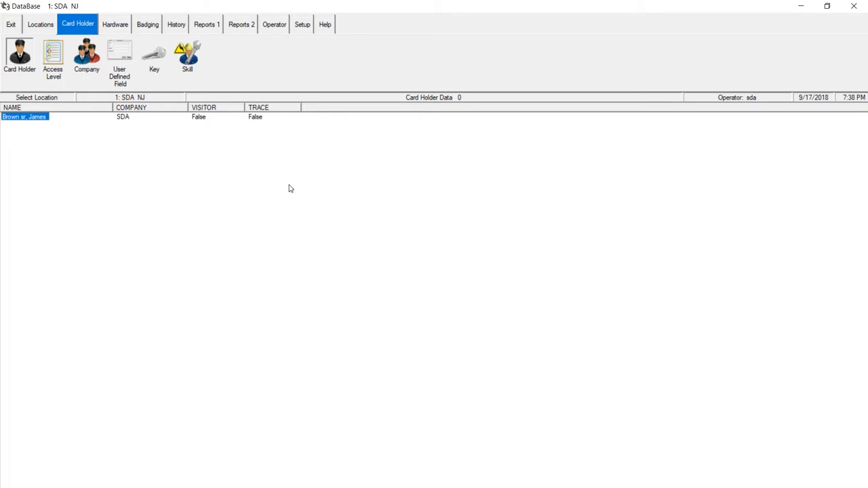
Show all card holders so the list displays all 12, including the new SDA holder
click(17, 47)
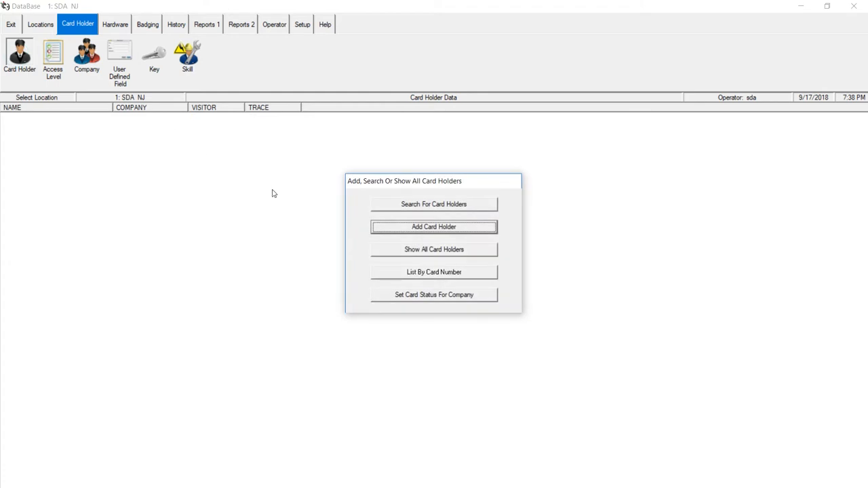
key(Tab)
key(Return)
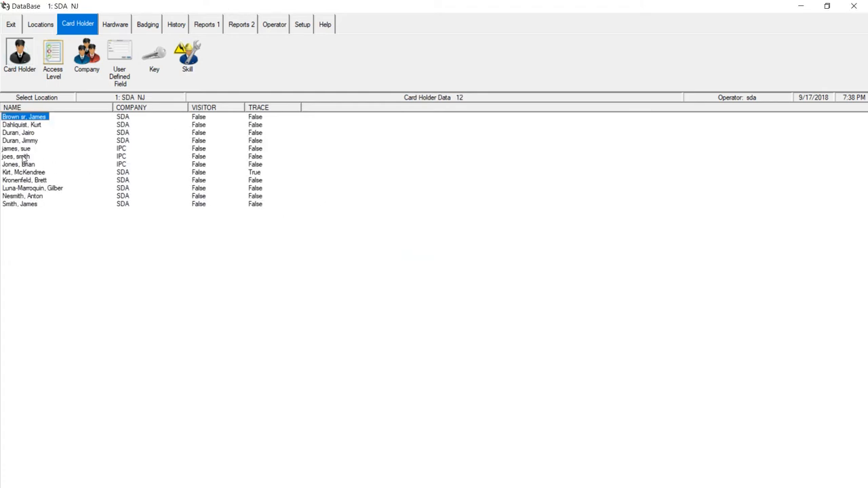
Open the new cardholder's card from the Cards/Phone #/Key section to edit its access levels
right_click(31, 95)
key(e)
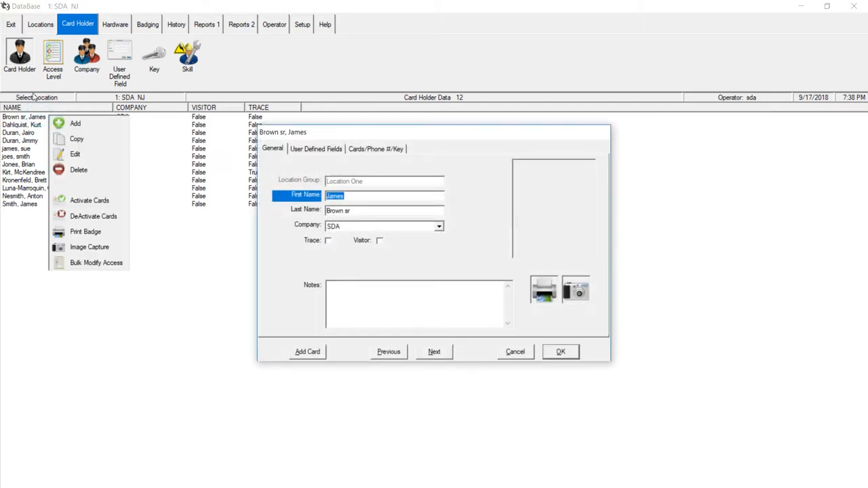
click(364, 149)
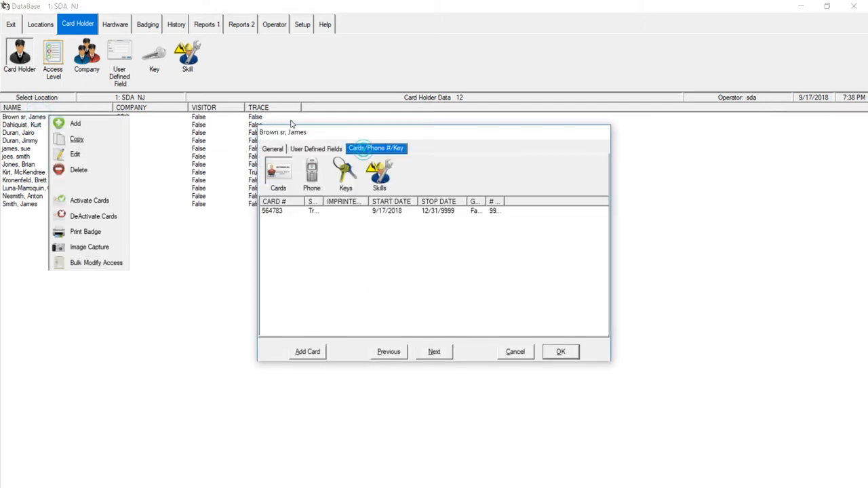
right_click(281, 209)
key(e)
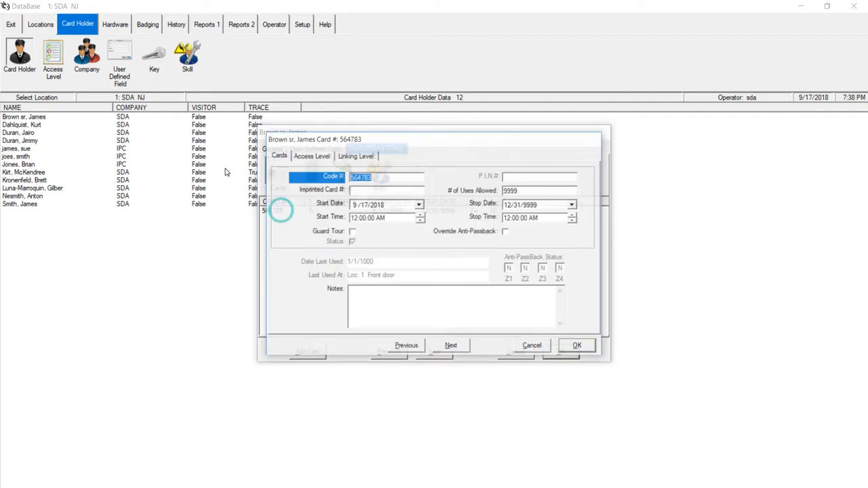
key(ctrl+Tab)
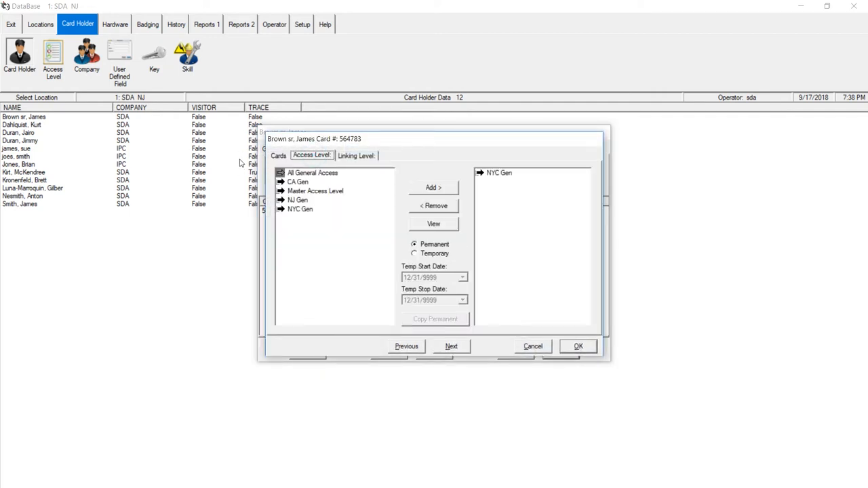
Add NJ Gen and CA Gen access levels to the card and save the cardholder record
double_click(298, 201)
click(432, 189)
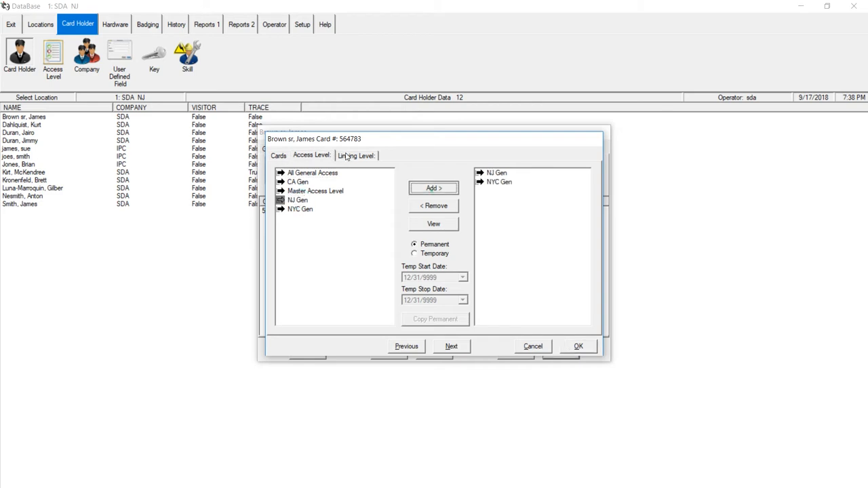
click(298, 182)
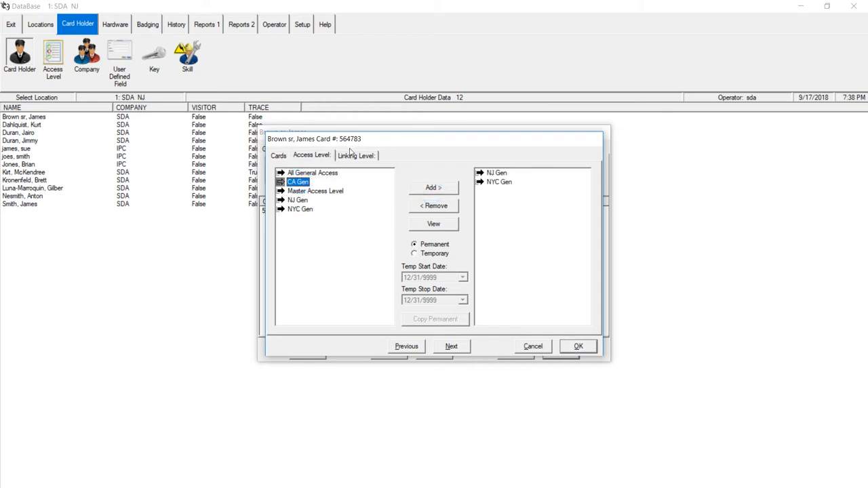
key(Return)
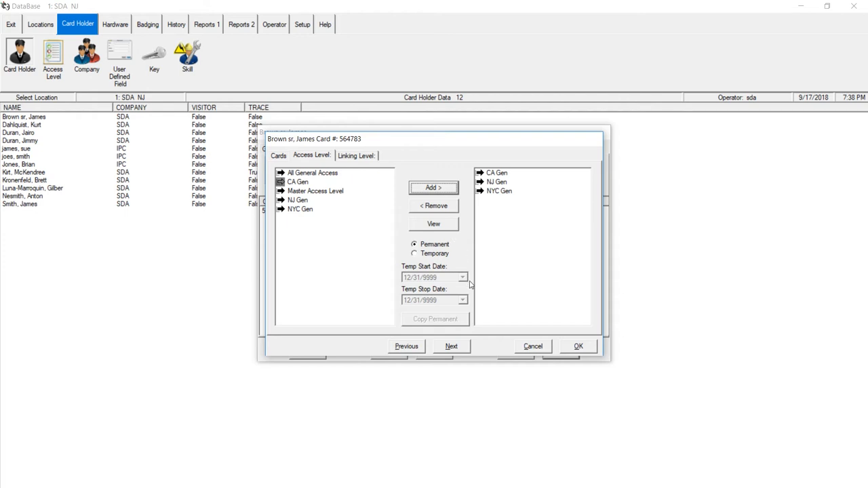
click(580, 347)
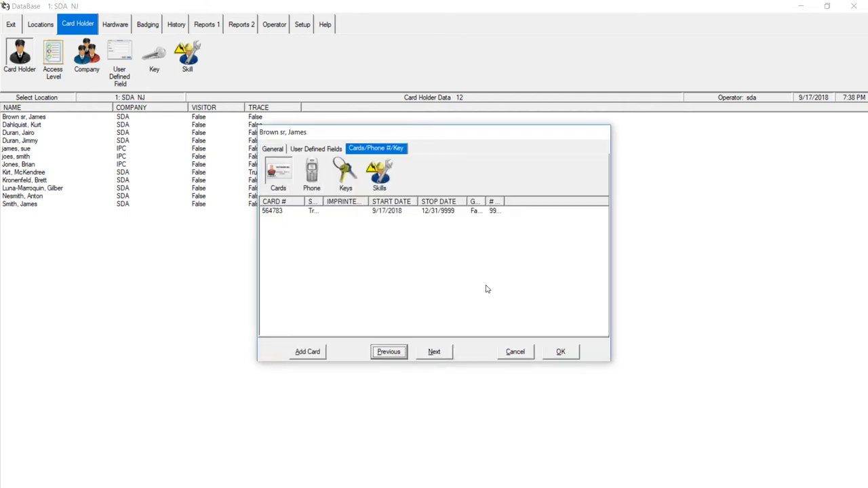
key(Return)
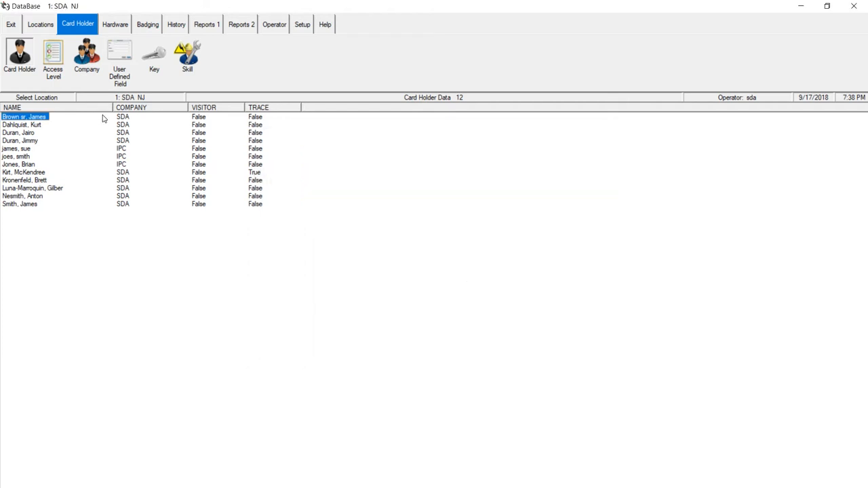
Search card holders by a partial first name, narrowing the list to two SDA holders
click(11, 46)
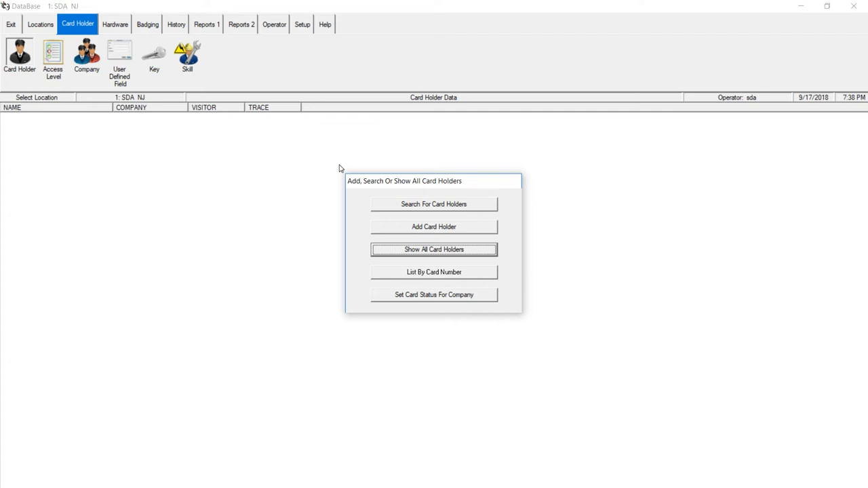
key(Up)
key(Up)
key(Return)
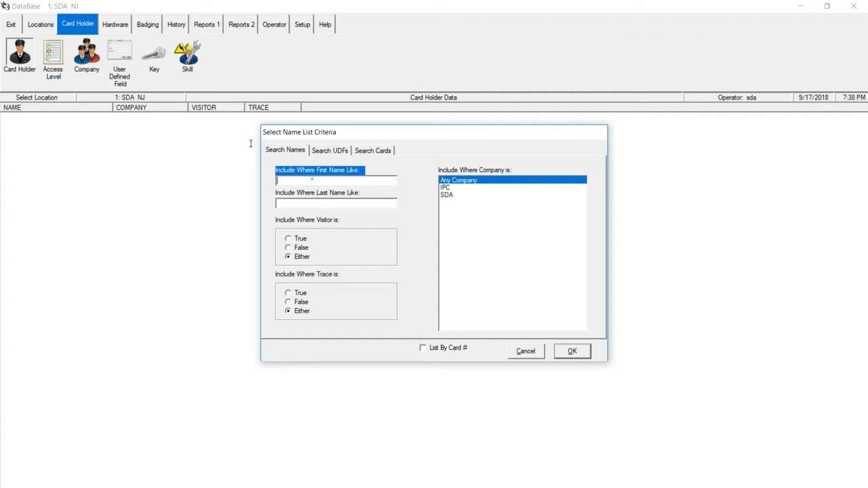
text(brown)
key(BackSpace)
key(BackSpace)
text(jame)
key(Return)
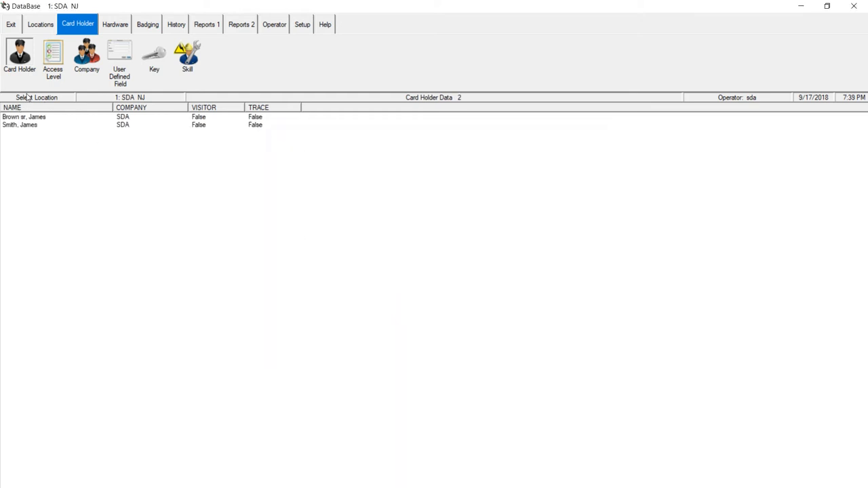
Review both matching records without changes, then delete the first test card holder
double_click(31, 117)
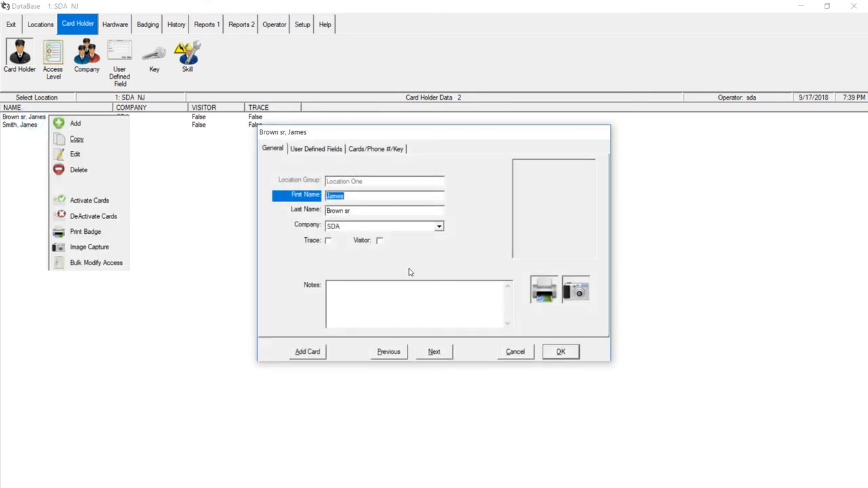
click(510, 353)
click(335, 209)
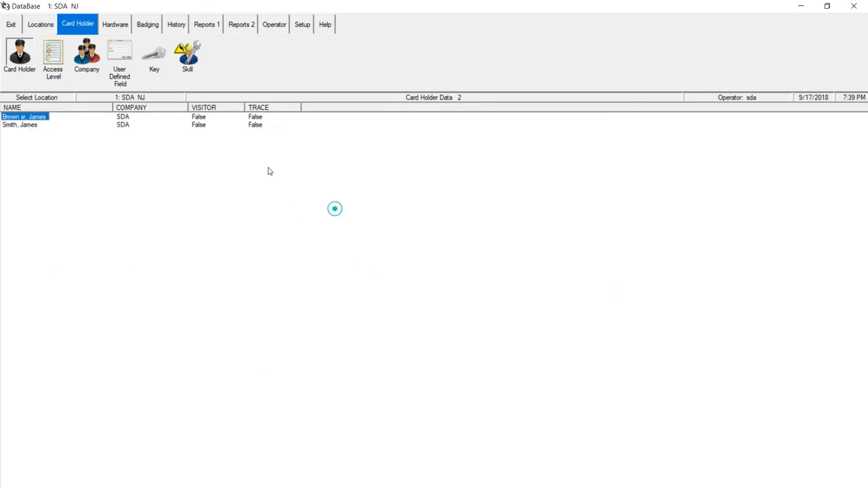
double_click(27, 125)
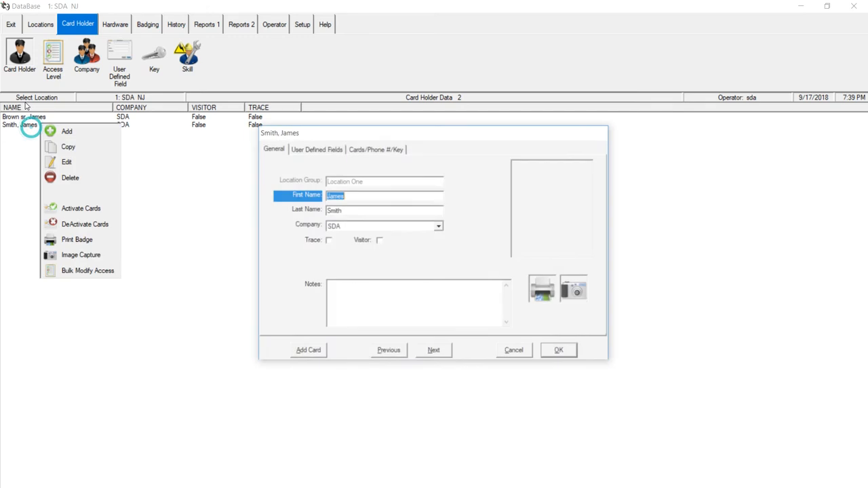
key(Escape)
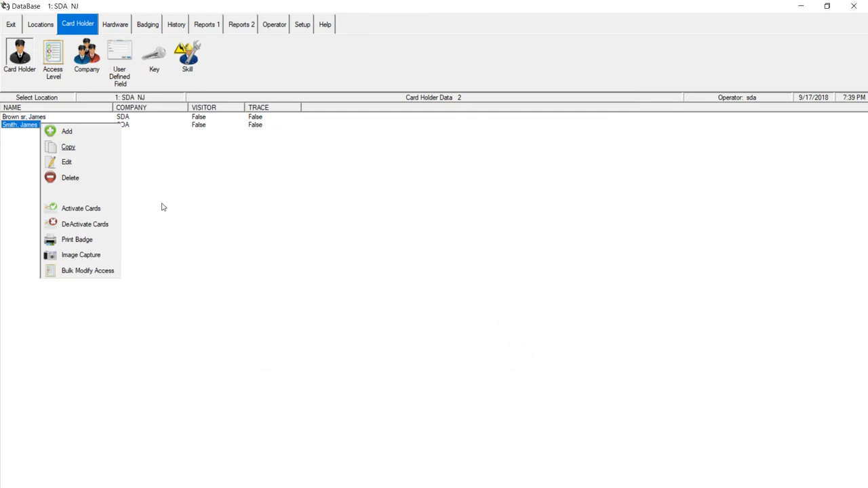
key(Return)
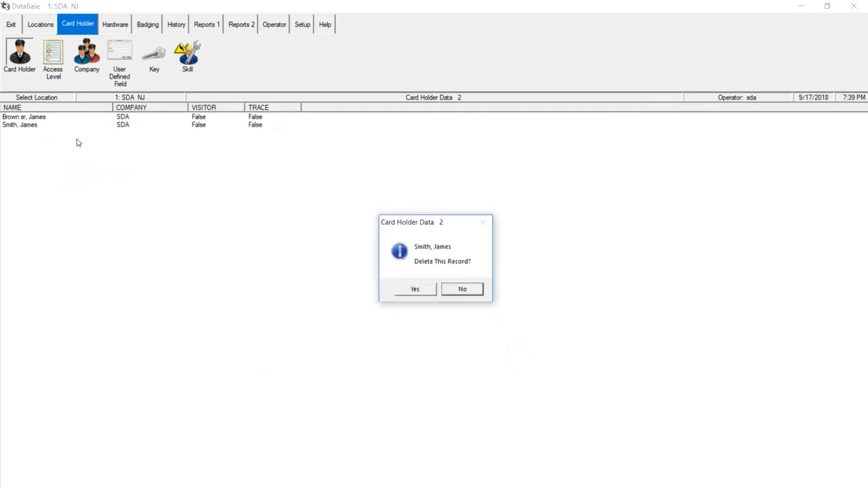
key(Left)
key(Return)
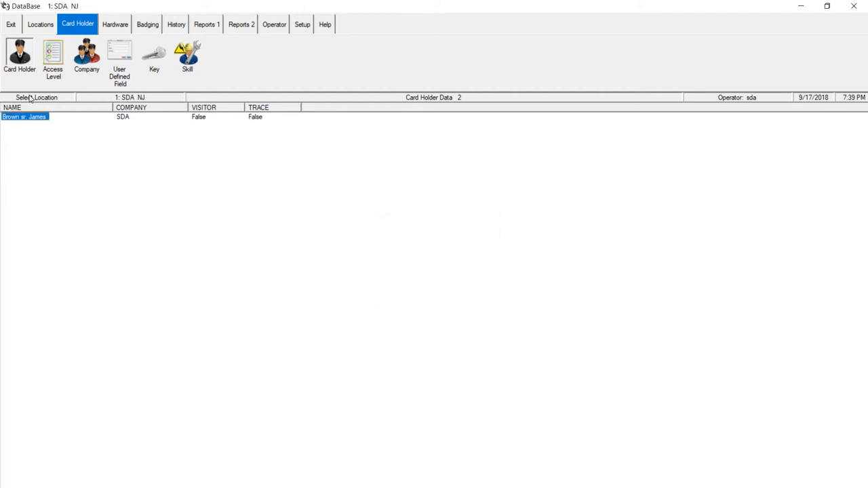
Delete the remaining test card holder, leaving the card holder list empty
right_click(35, 117)
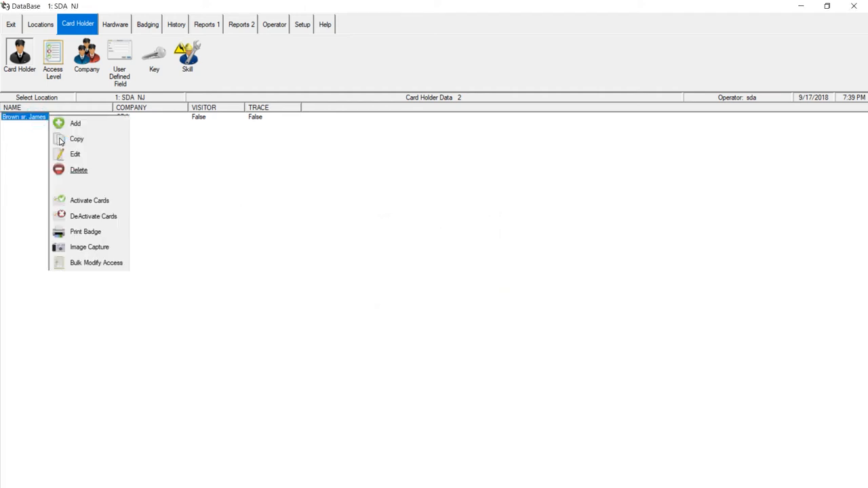
key(Return)
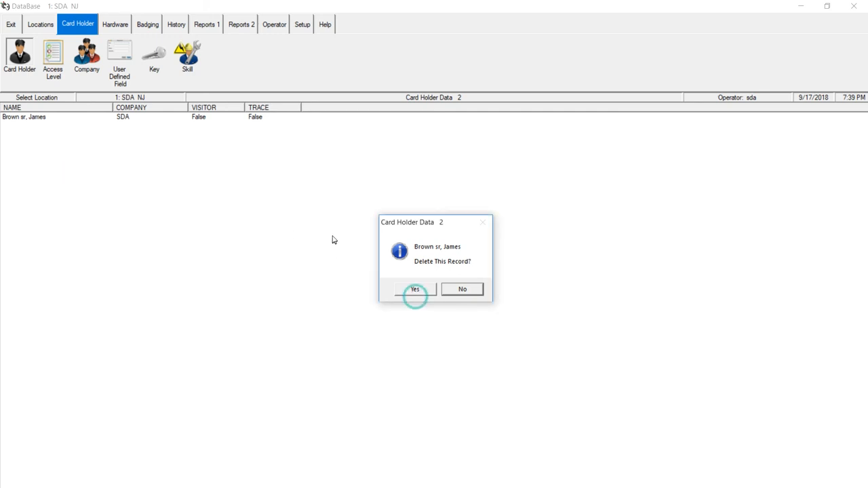
key(Return)
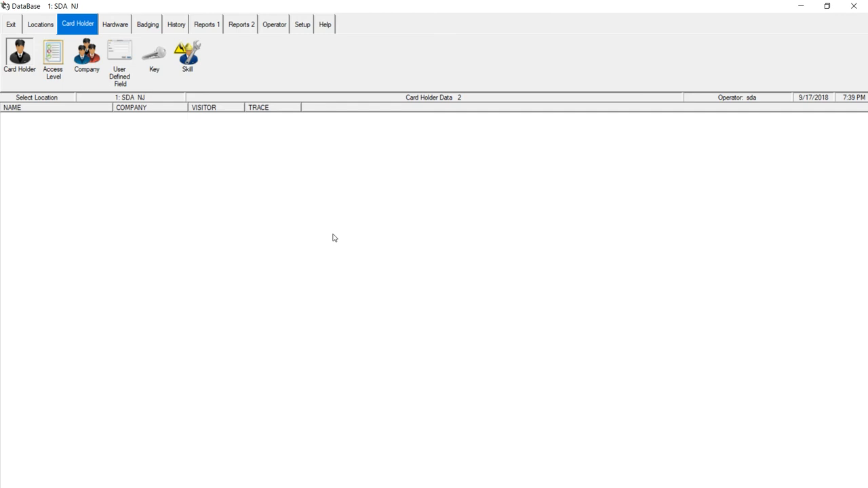
click(17, 55)
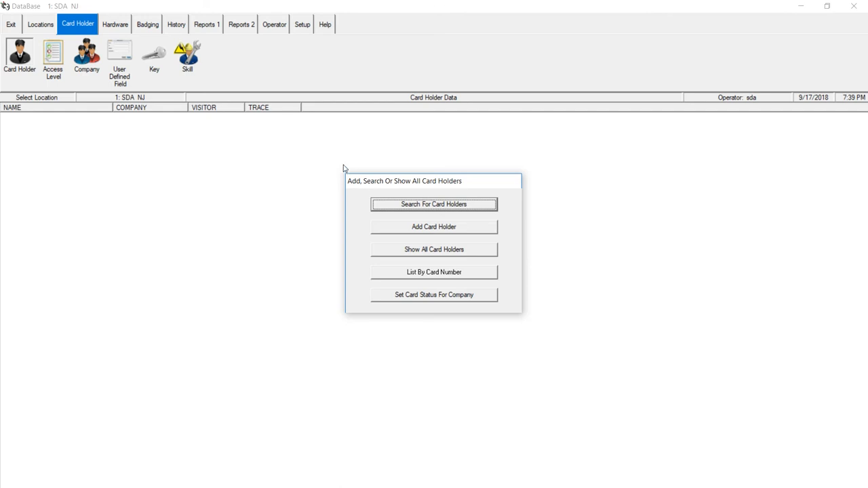
Run a blank card holder search, then search first names like 'br' and review the first result
click(428, 204)
key(Return)
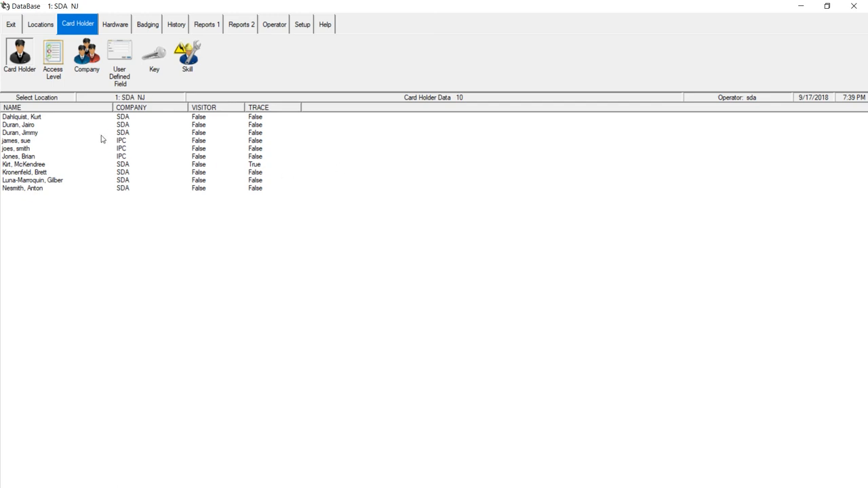
click(19, 51)
click(380, 205)
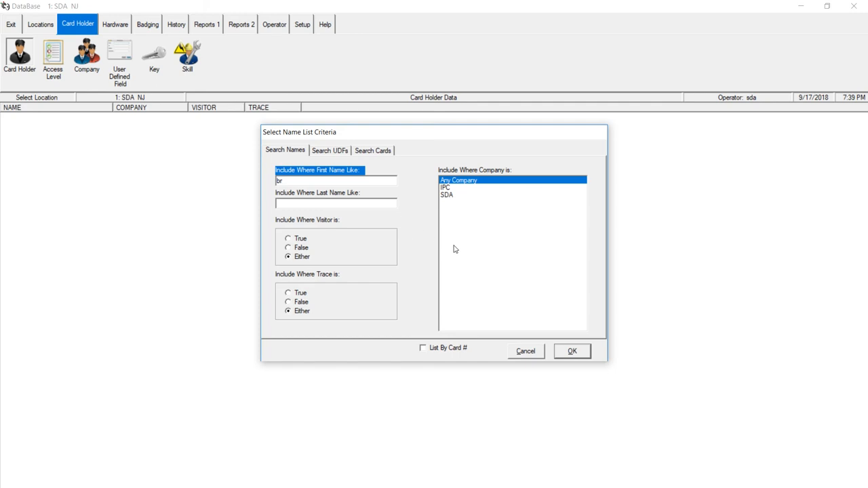
click(574, 350)
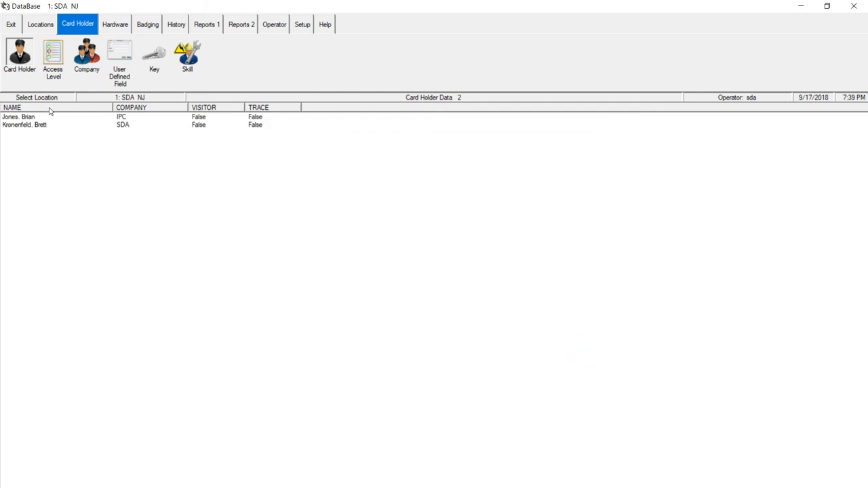
double_click(21, 117)
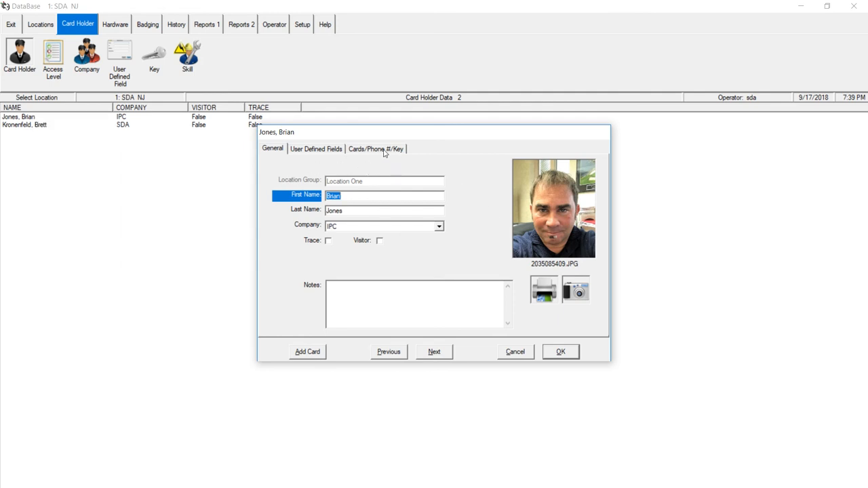
click(512, 351)
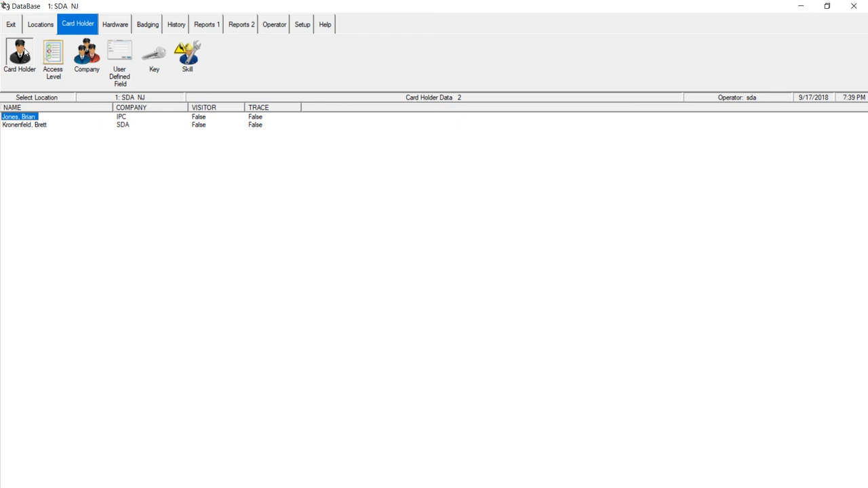
List card holders by card number, showing three cards with start and stop dates
click(25, 53)
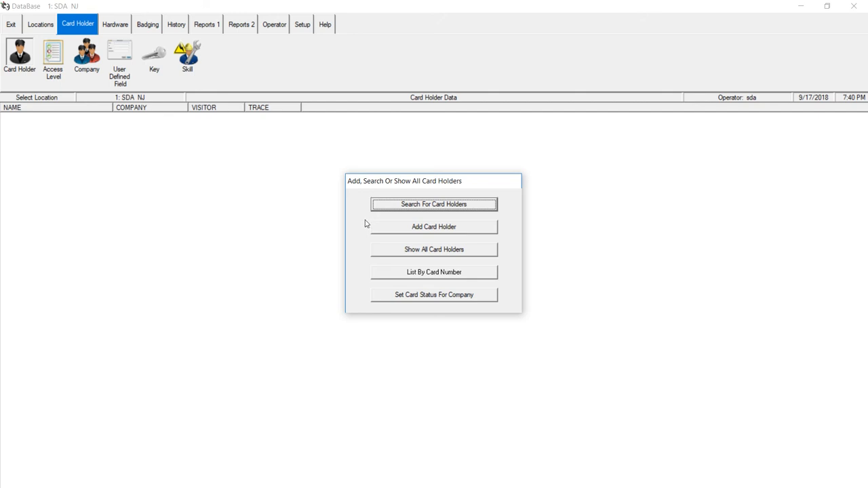
key(Tab)
key(Tab)
key(Tab)
key(Return)
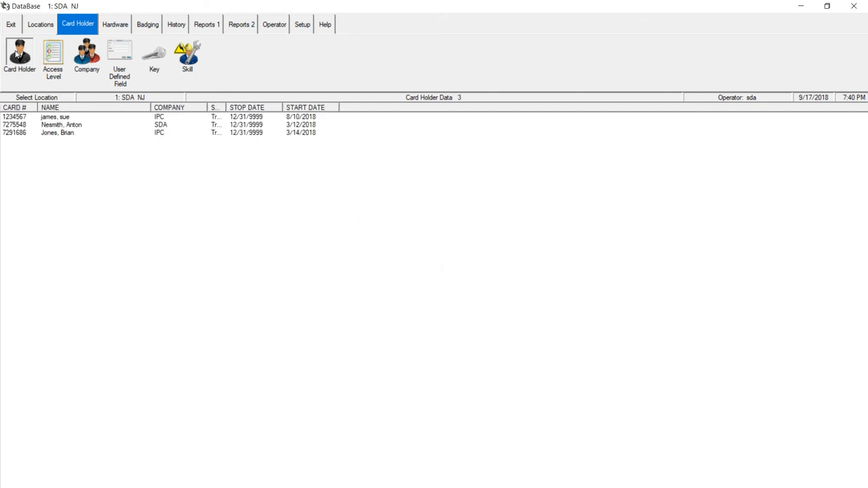
click(18, 54)
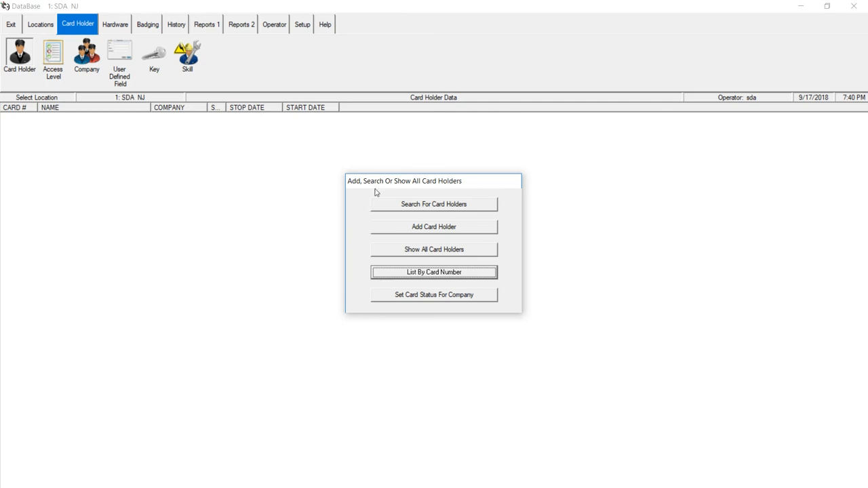